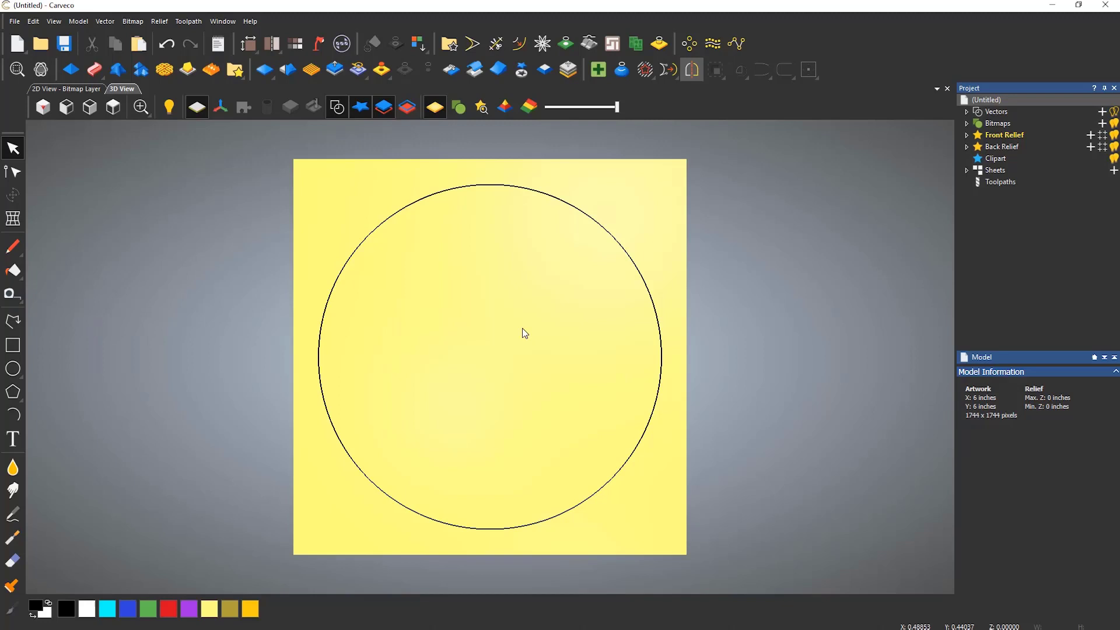
# Step: Node-edit the circle, dragging its left and right nodes inward to form a tall pinched hourglass
pyautogui.click(658, 320)
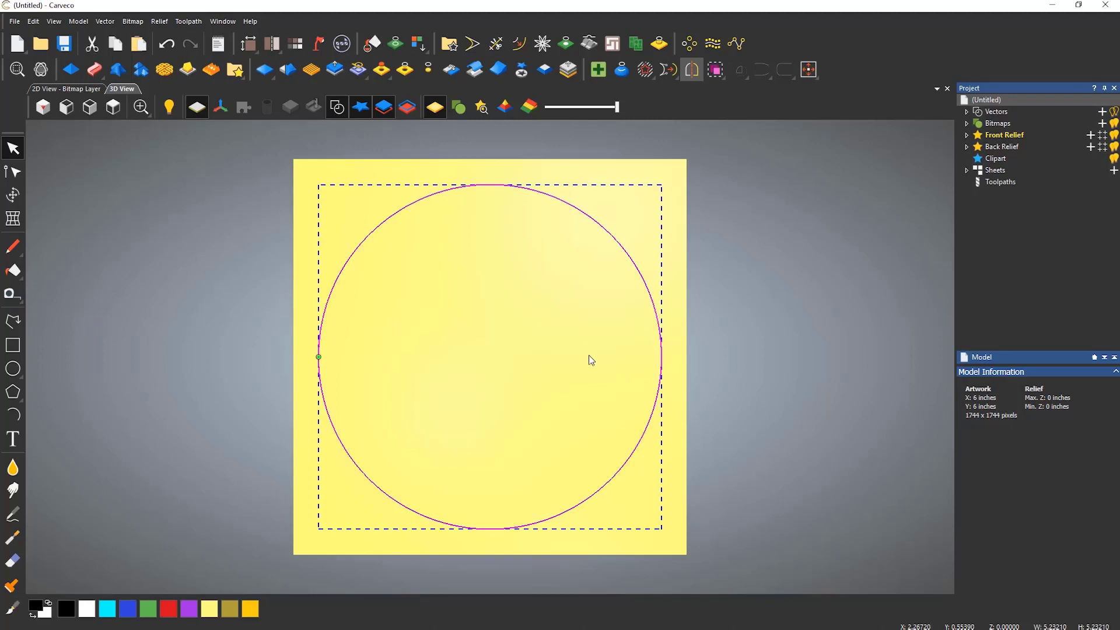
pyautogui.press('n')
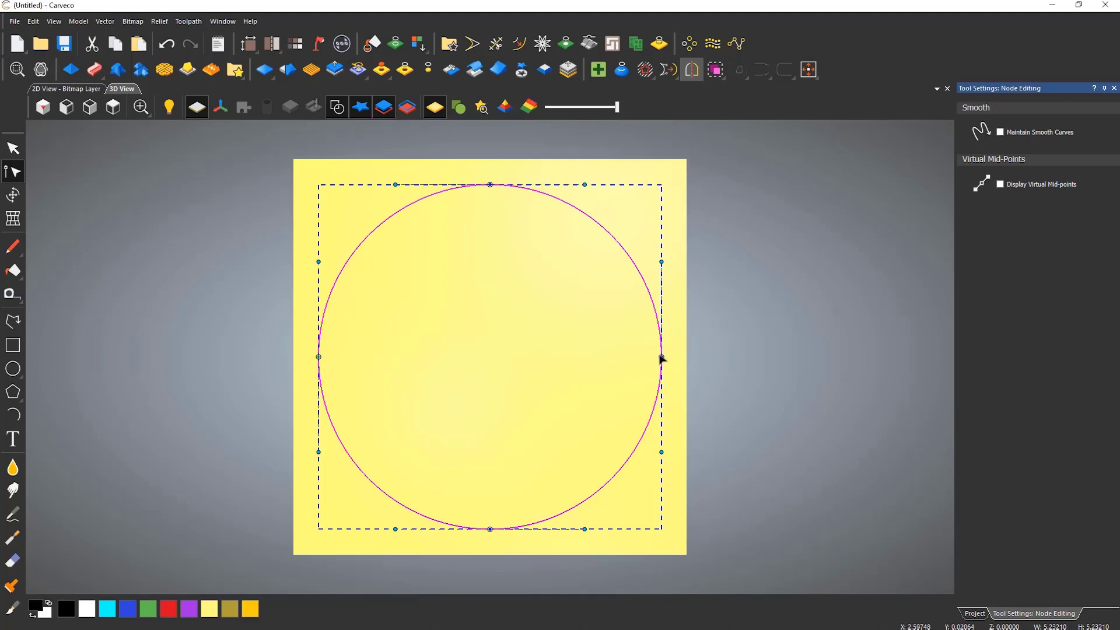
pyautogui.moveTo(661, 357); pyautogui.dragTo(510, 358)
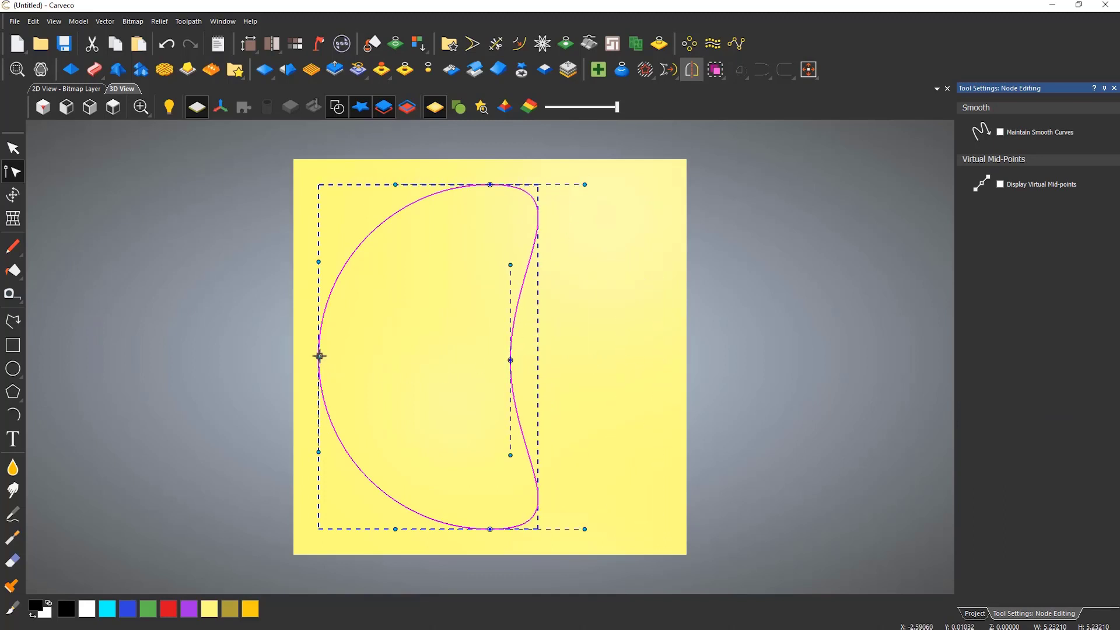
pyautogui.moveTo(318, 356); pyautogui.dragTo(472, 362)
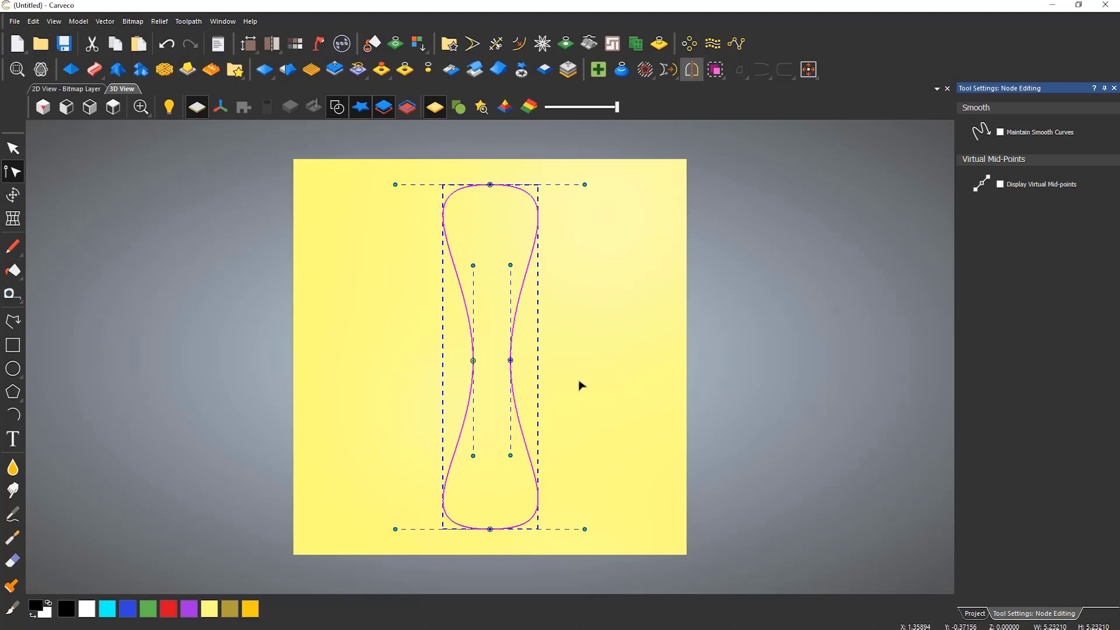
pyautogui.press('Escape')
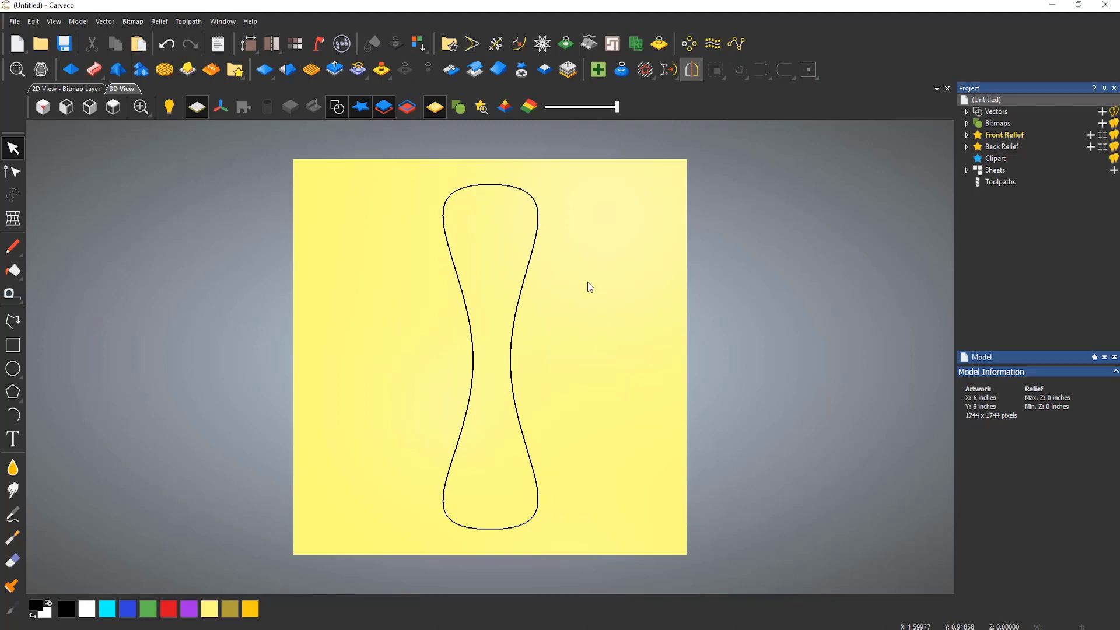
# Step: Select the hourglass and switch Block and Rotate Copy to rotate-copy mode around a point
pyautogui.click(536, 209)
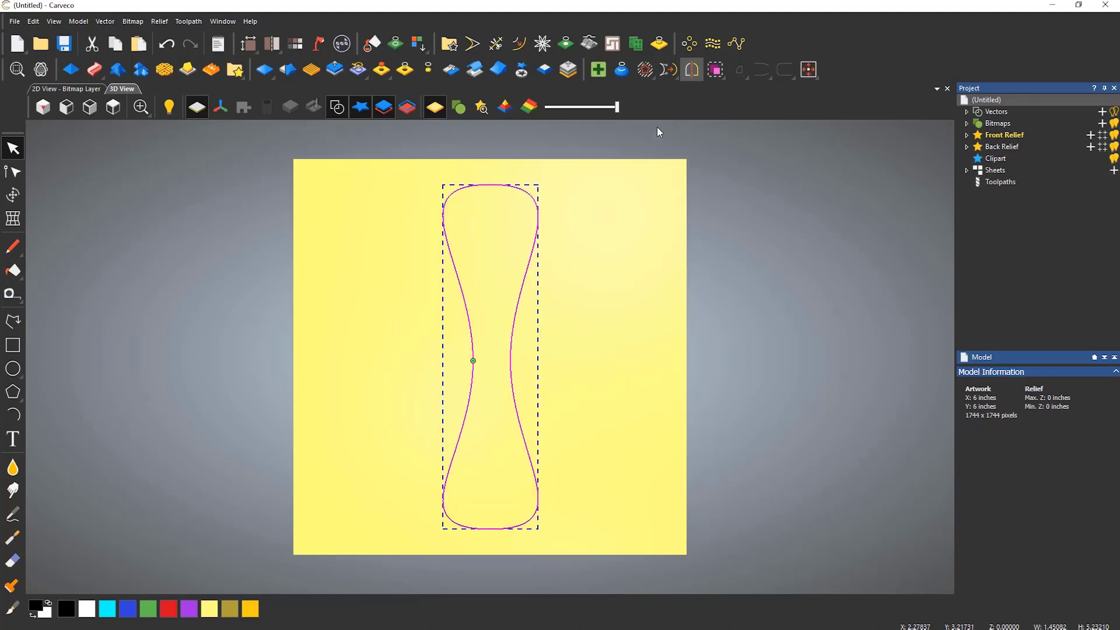
pyautogui.click(689, 50)
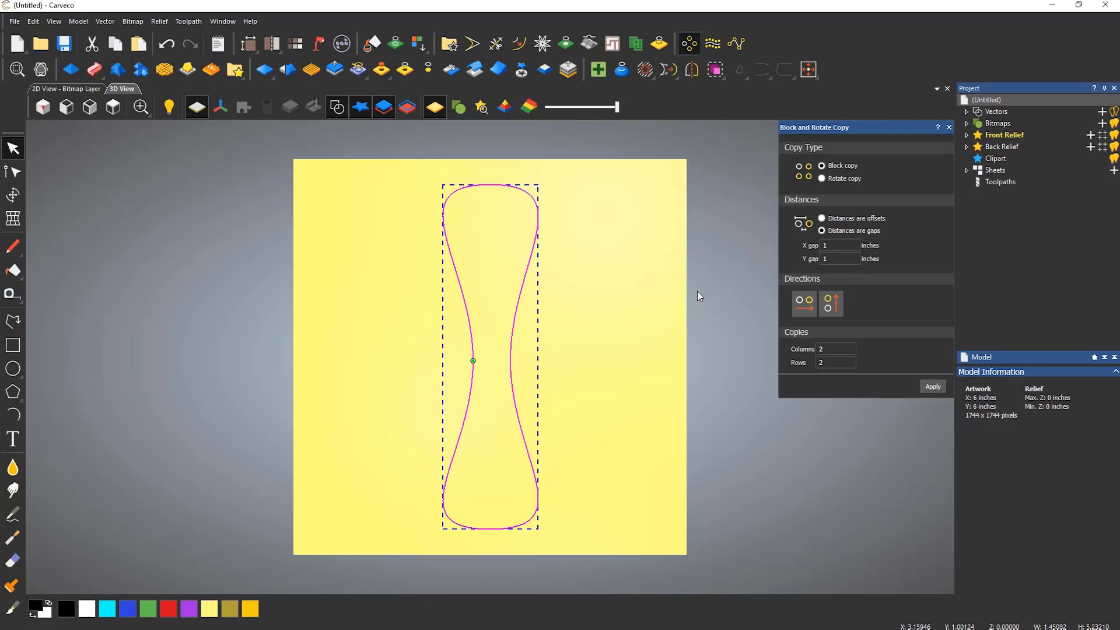
pyautogui.click(821, 179)
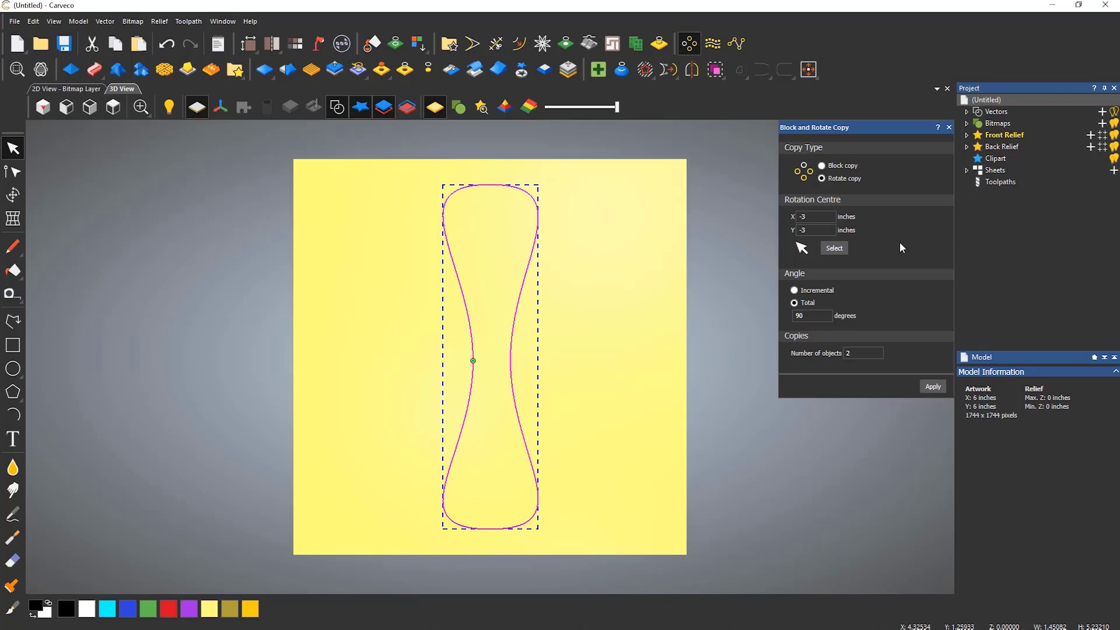
# Step: Apply the 90-degree rotated copy, then undo it after seeing it land off the sheet
pyautogui.click(934, 385)
pyautogui.scroll(-2, 573, 429)
pyautogui.scroll(-1, 572, 428)
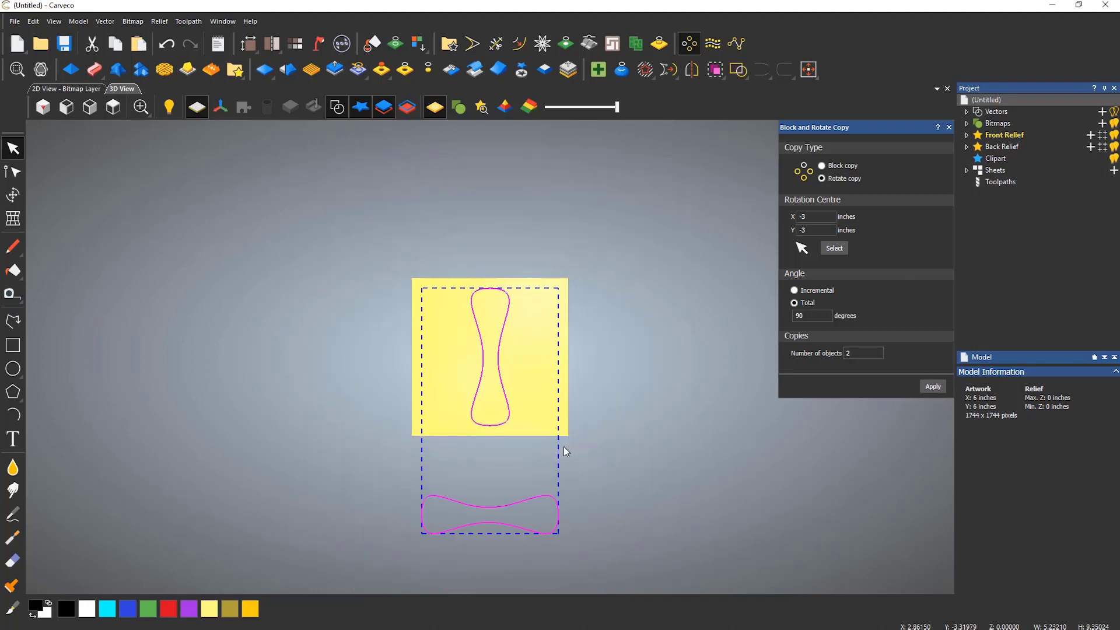
pyautogui.scroll(1, 501, 532)
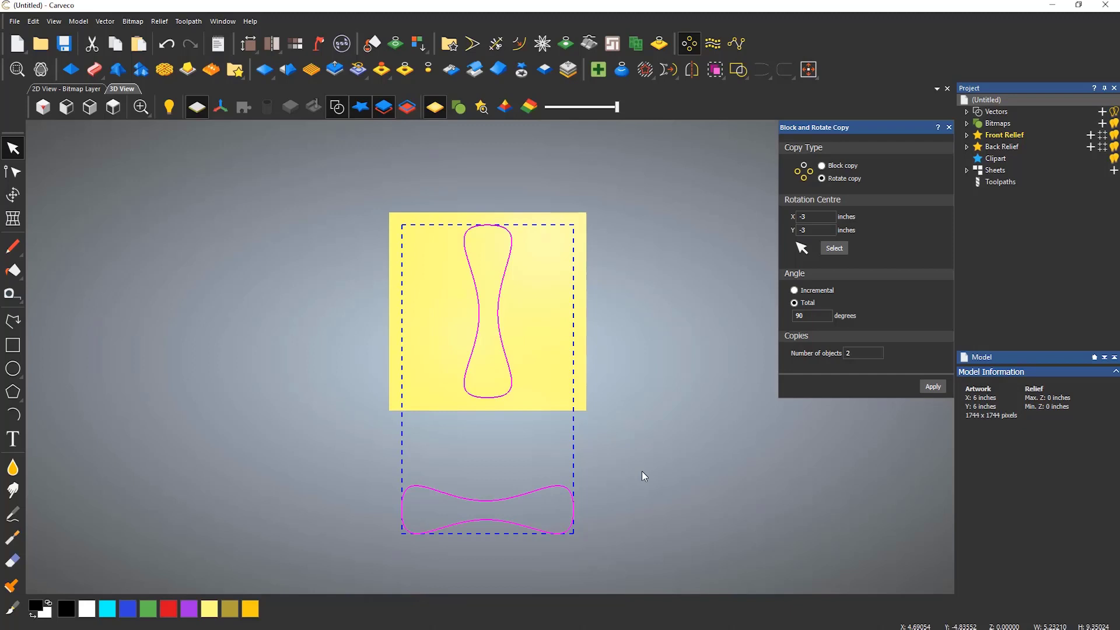
pyautogui.click(166, 43)
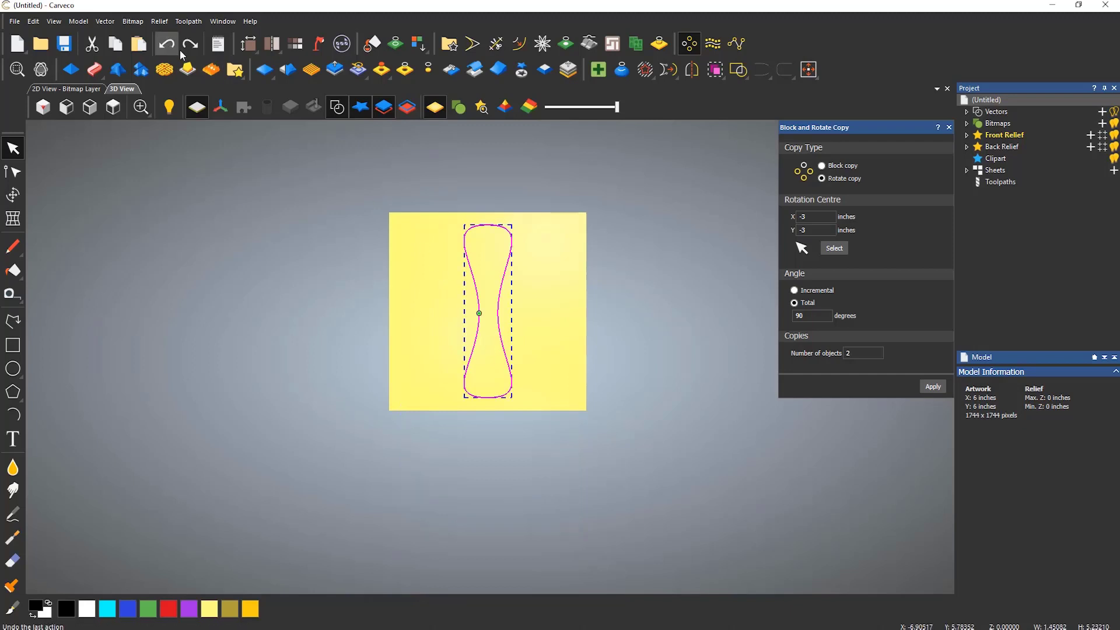
pyautogui.scroll(3, 477, 278)
pyautogui.scroll(2, 478, 279)
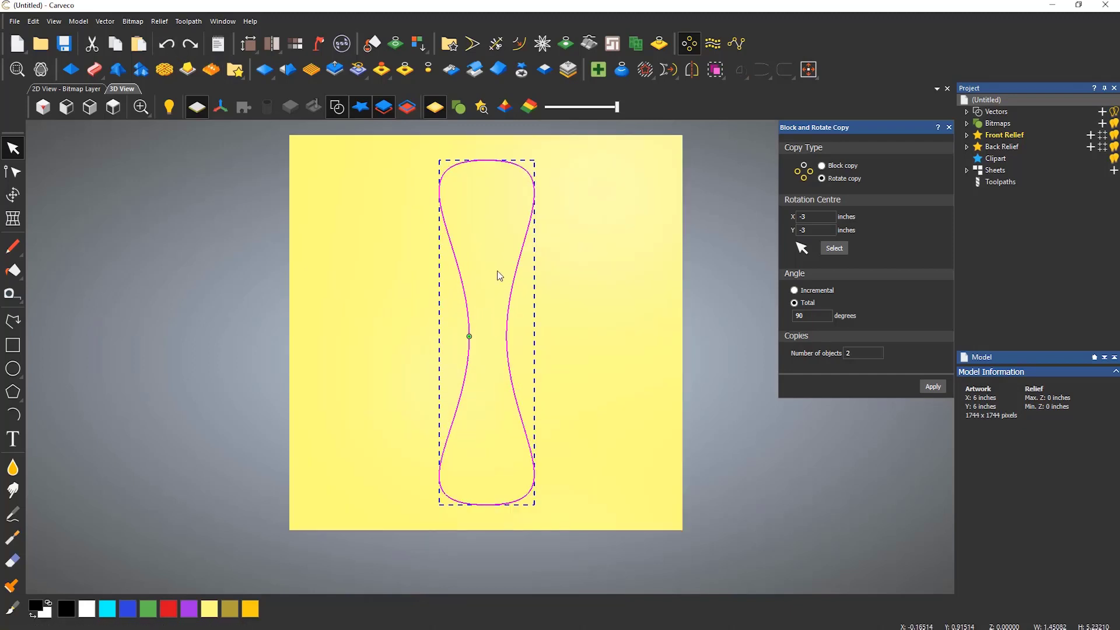
pyautogui.scroll(1, 571, 334)
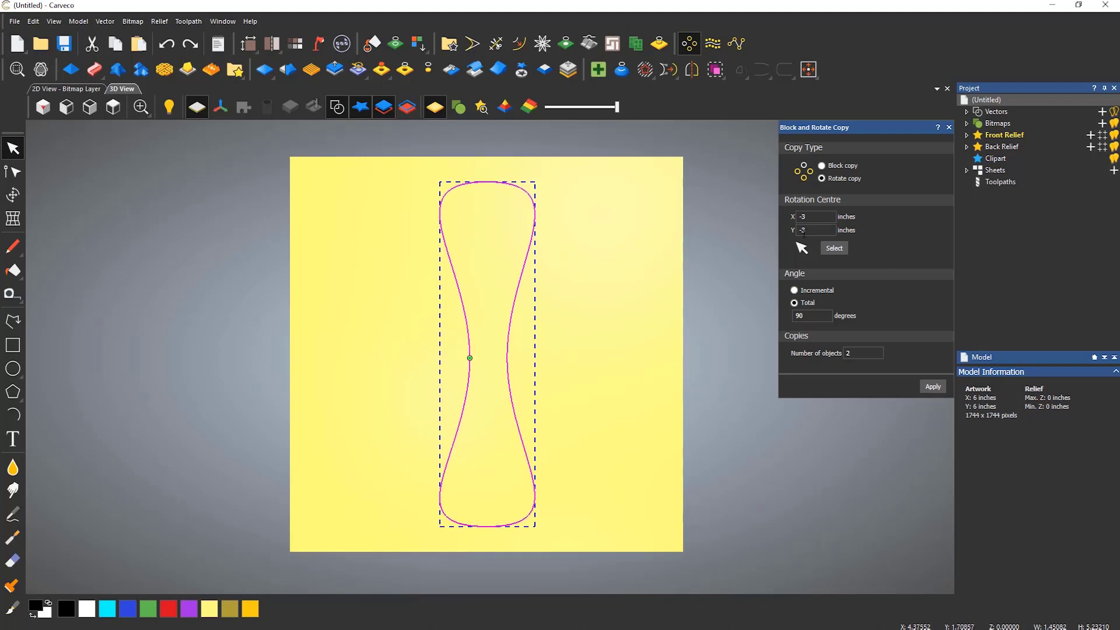
# Step: Pick the rotation centre at 0,0 on the sheet and set a 360-degree total angle with 5 objects
pyautogui.click(814, 217)
pyautogui.click(814, 229)
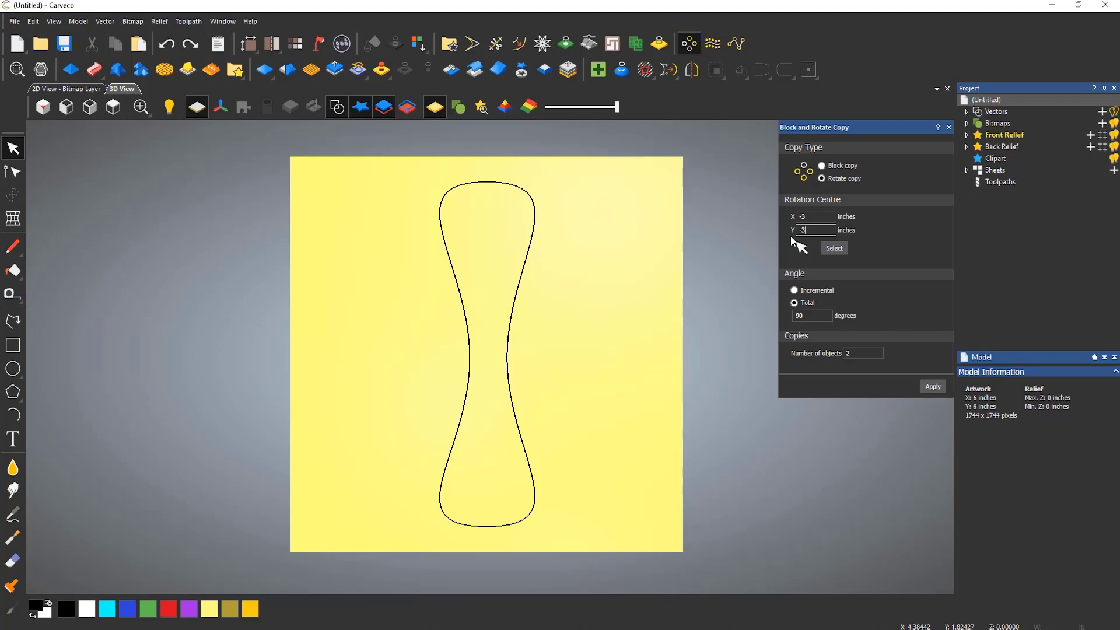
pyautogui.click(833, 248)
pyautogui.click(488, 356)
pyautogui.hotkey('ctrl', 'a')
pyautogui.write('360')
pyautogui.click(863, 352)
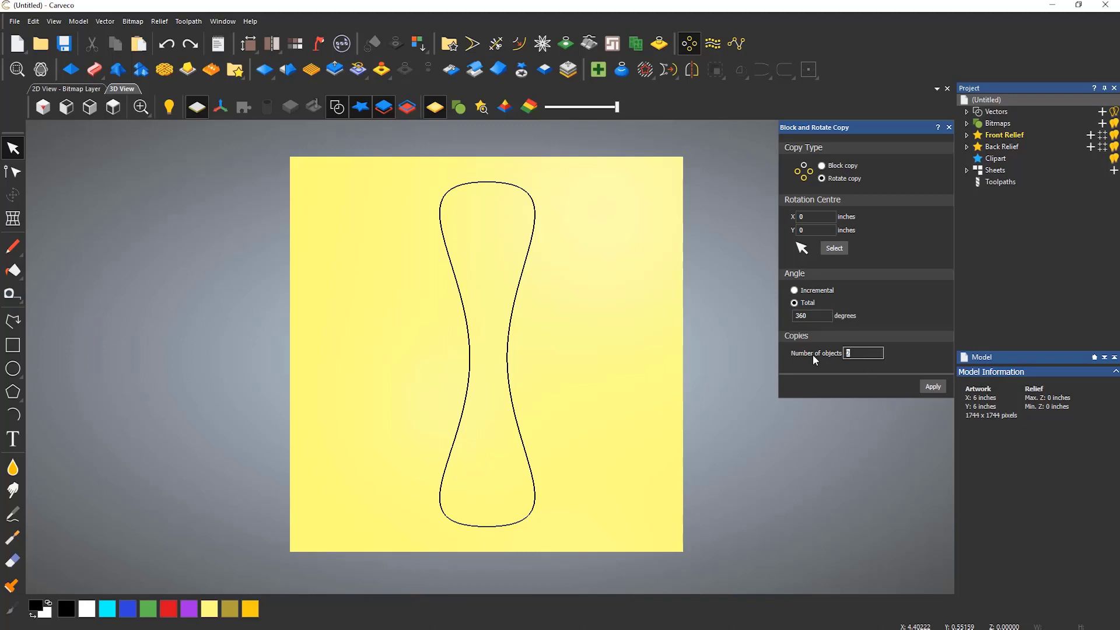
# Step: Create five rotated hourglass copies and weld the overlapping petals into one scalloped flower outline
pyautogui.click(519, 354)
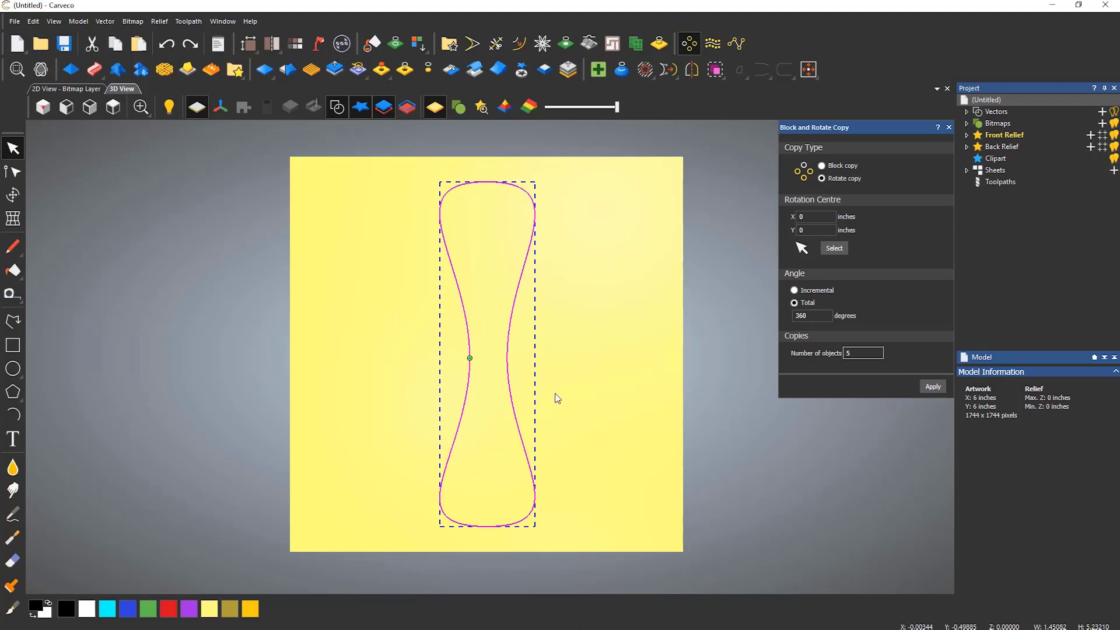
pyautogui.click(934, 386)
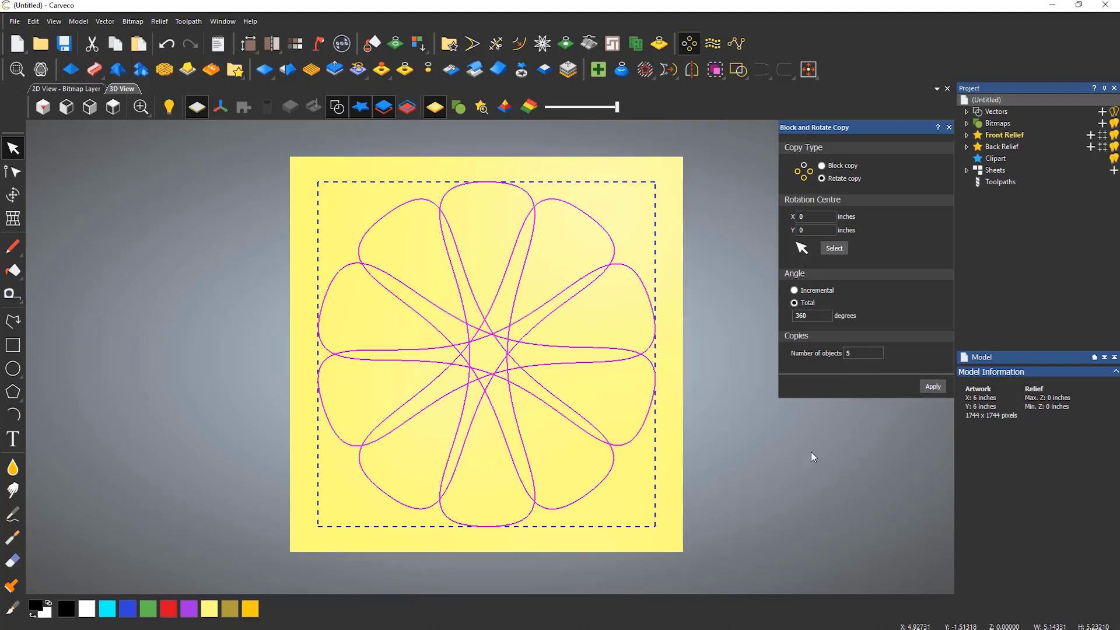
pyautogui.click(950, 128)
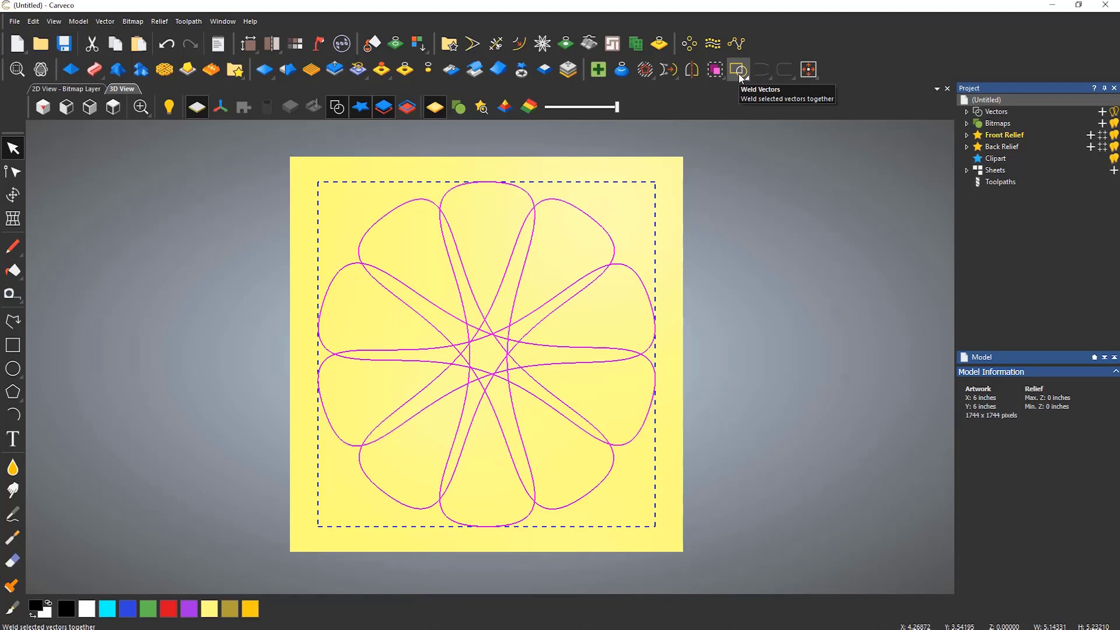
pyautogui.click(738, 73)
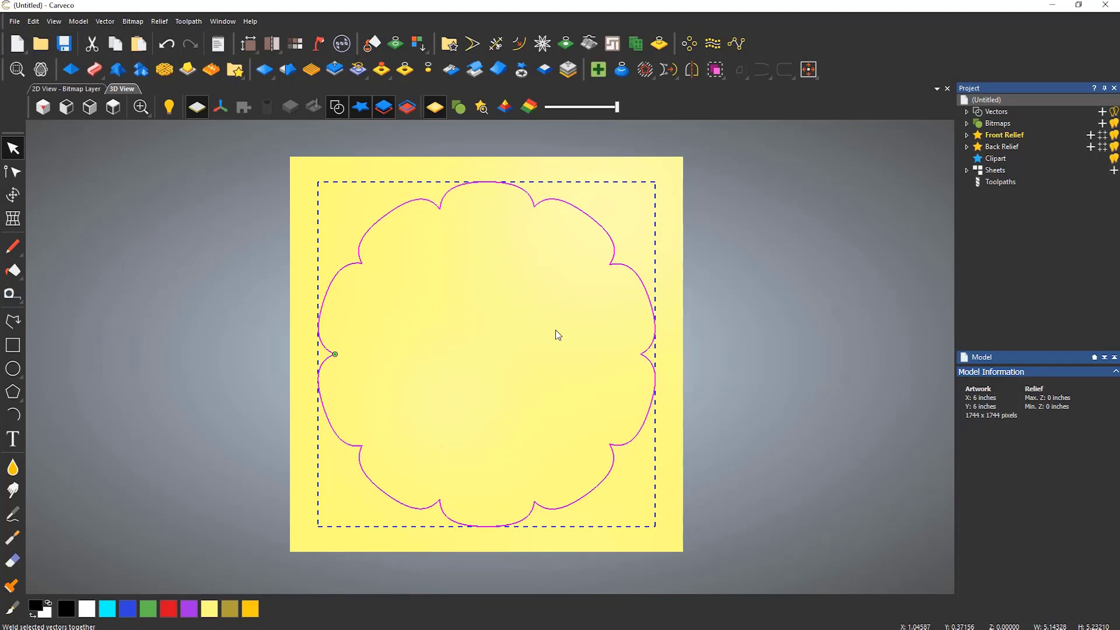
# Step: Transform the flower down to about one inch across in the sheet's top-left corner
pyautogui.press('t')
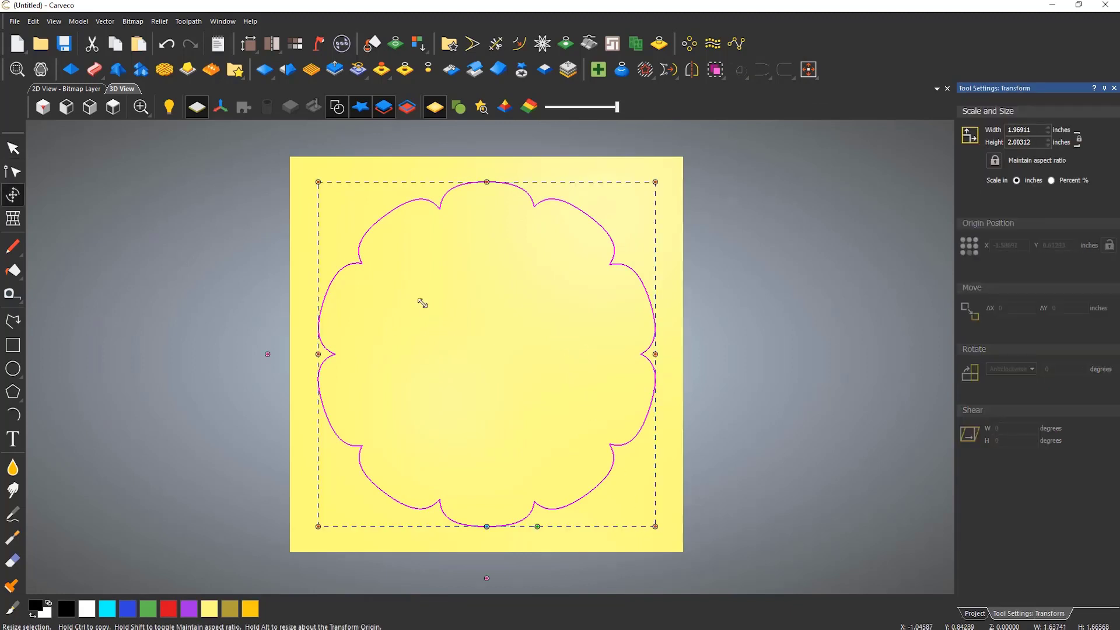
pyautogui.moveTo(655, 525); pyautogui.dragTo(381, 248)
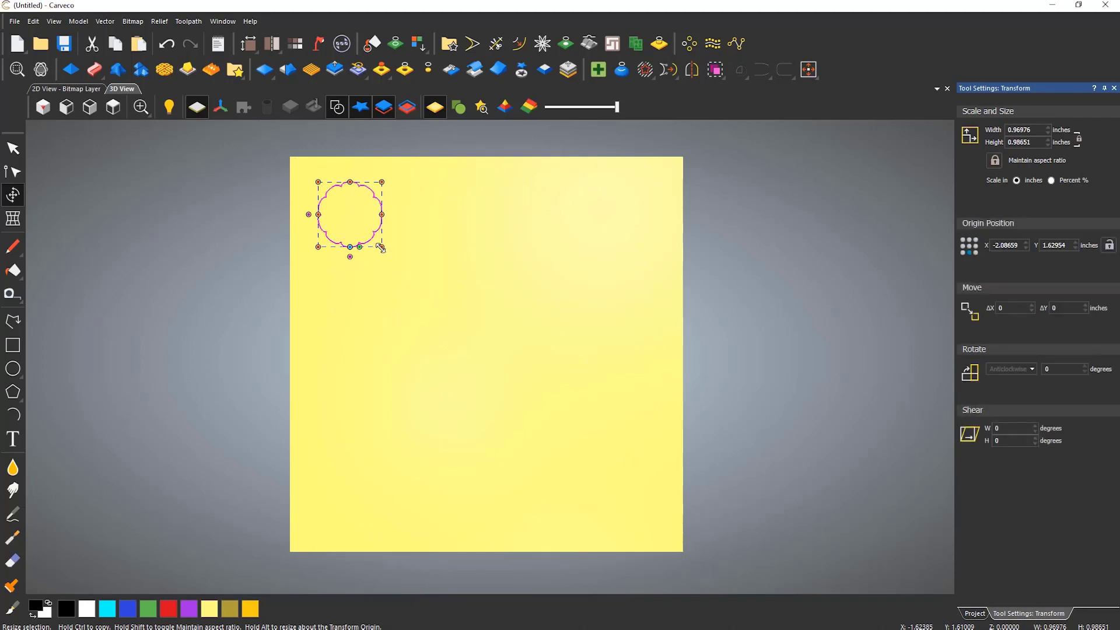
pyautogui.click(433, 286)
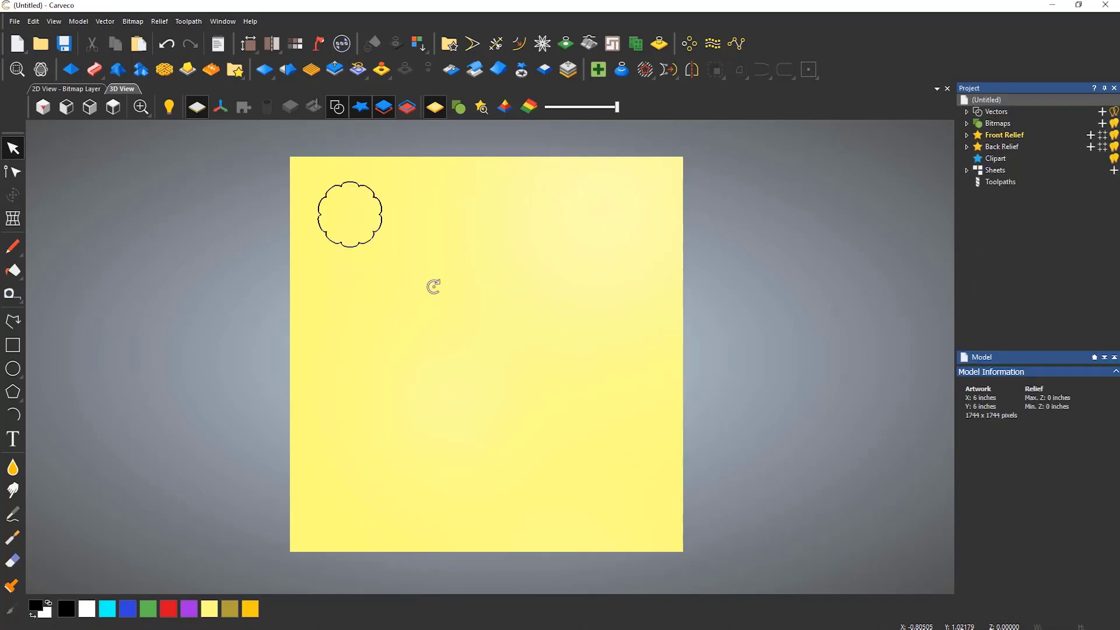
# Step: Set up a block copy of the flower with 0.25-inch X and Y gaps and copies laid out downward
pyautogui.click(385, 219)
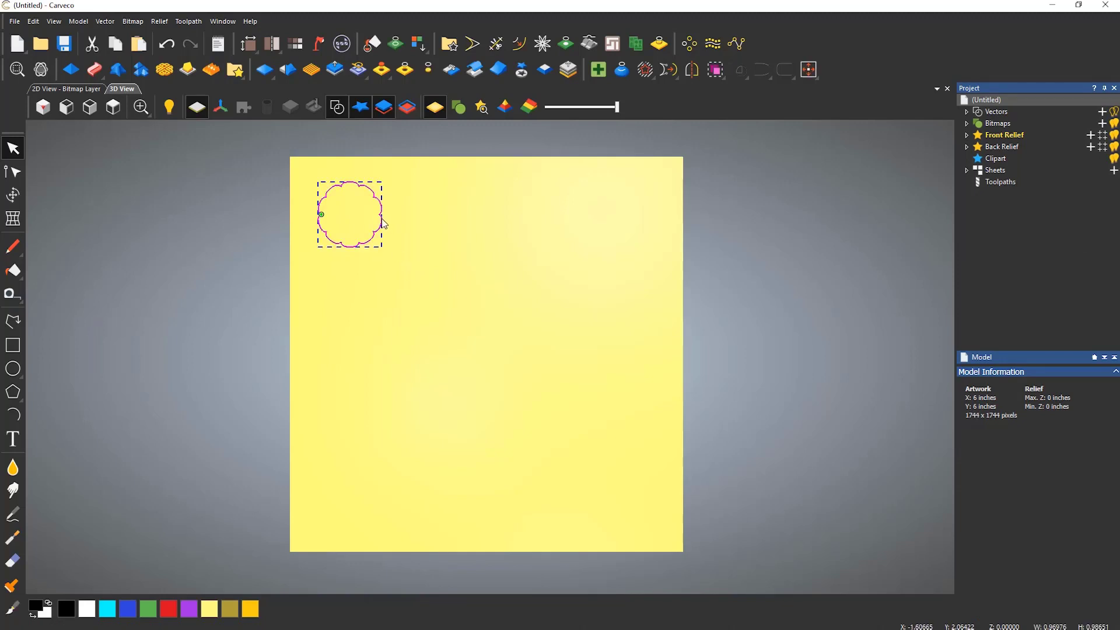
pyautogui.click(690, 44)
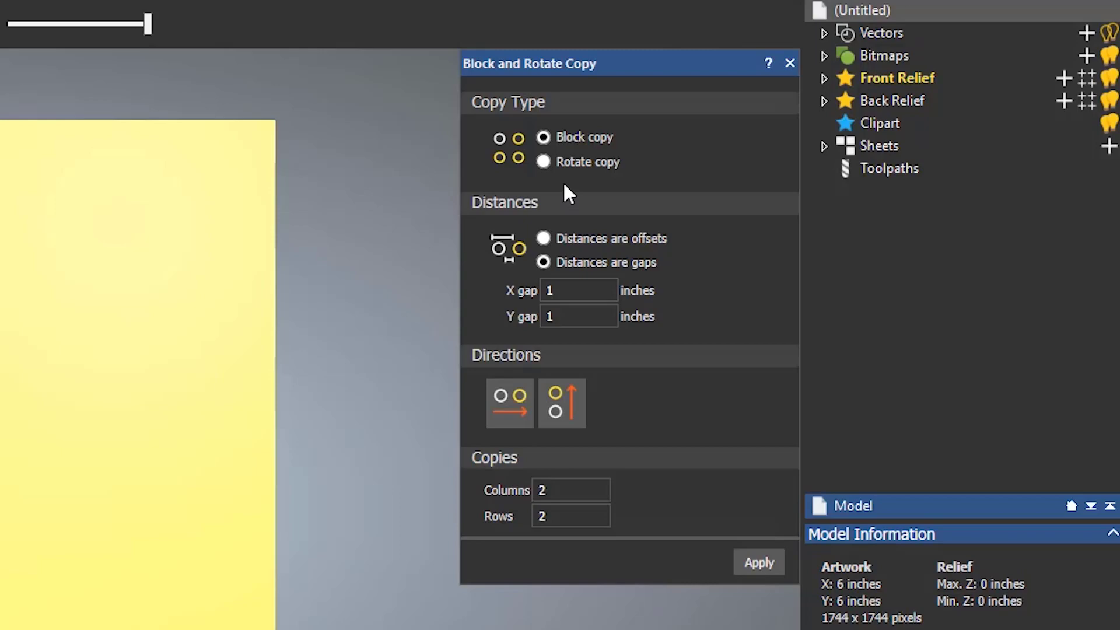
pyautogui.doubleClick(560, 291)
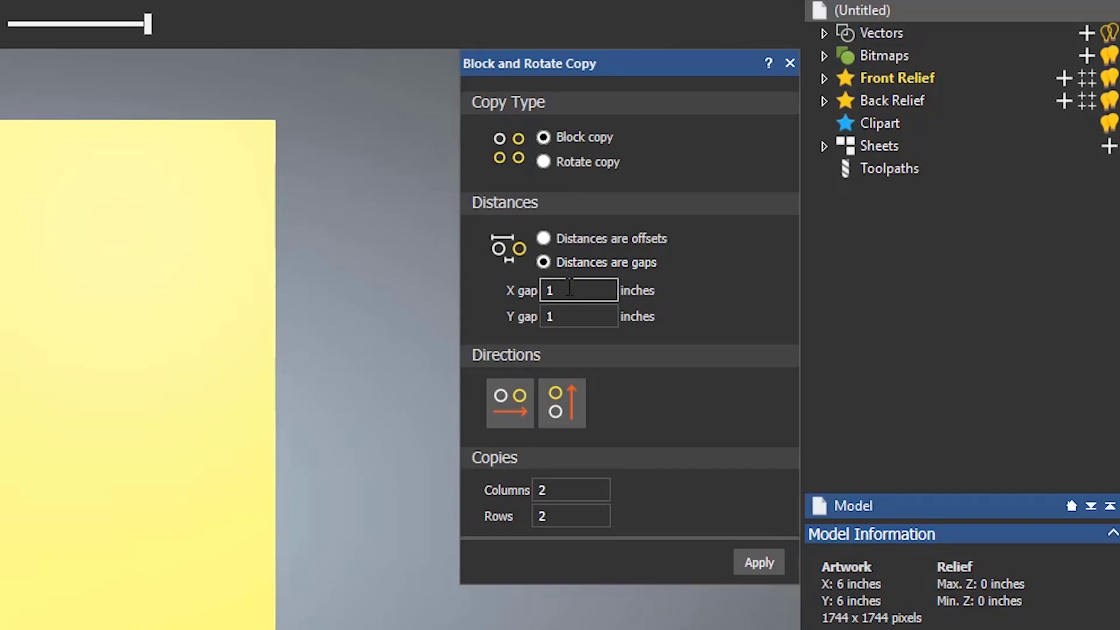
pyautogui.write('0.')
pyautogui.write('25')
pyautogui.click(563, 317)
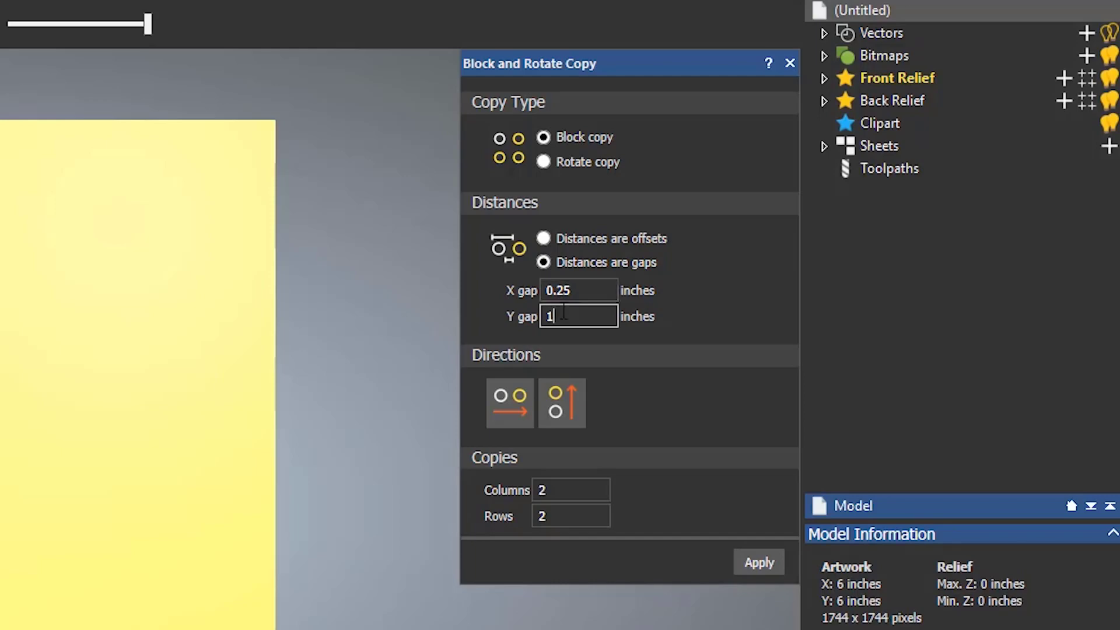
pyautogui.press('BackSpace')
pyautogui.write('0.2')
pyautogui.write('5')
pyautogui.click(512, 390)
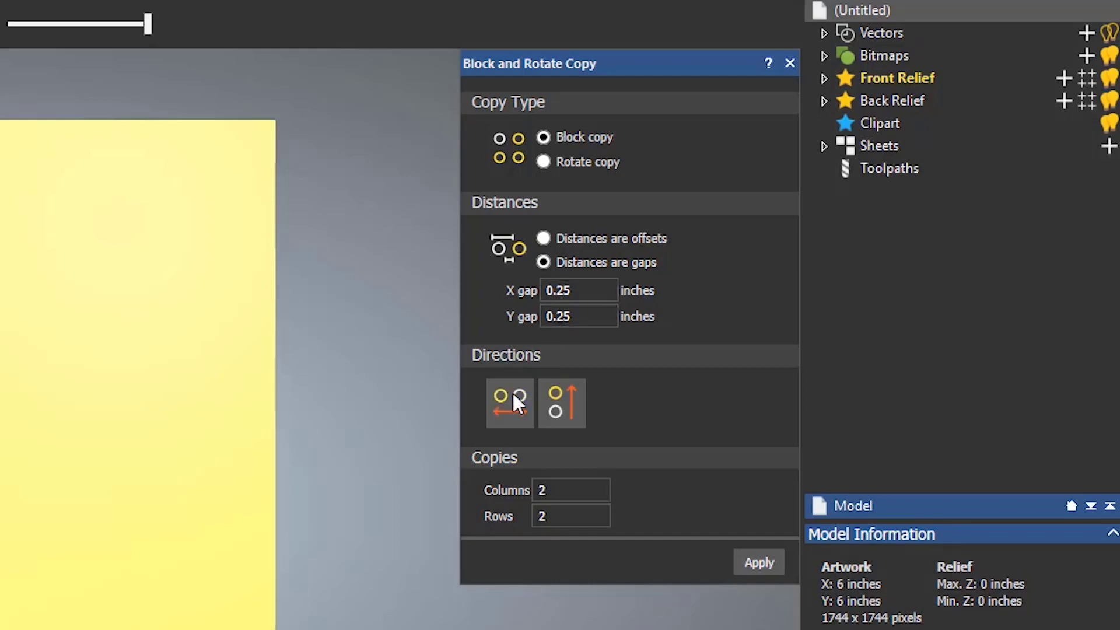
# Step: Copy the flower downward into a single column of six
pyautogui.click(558, 395)
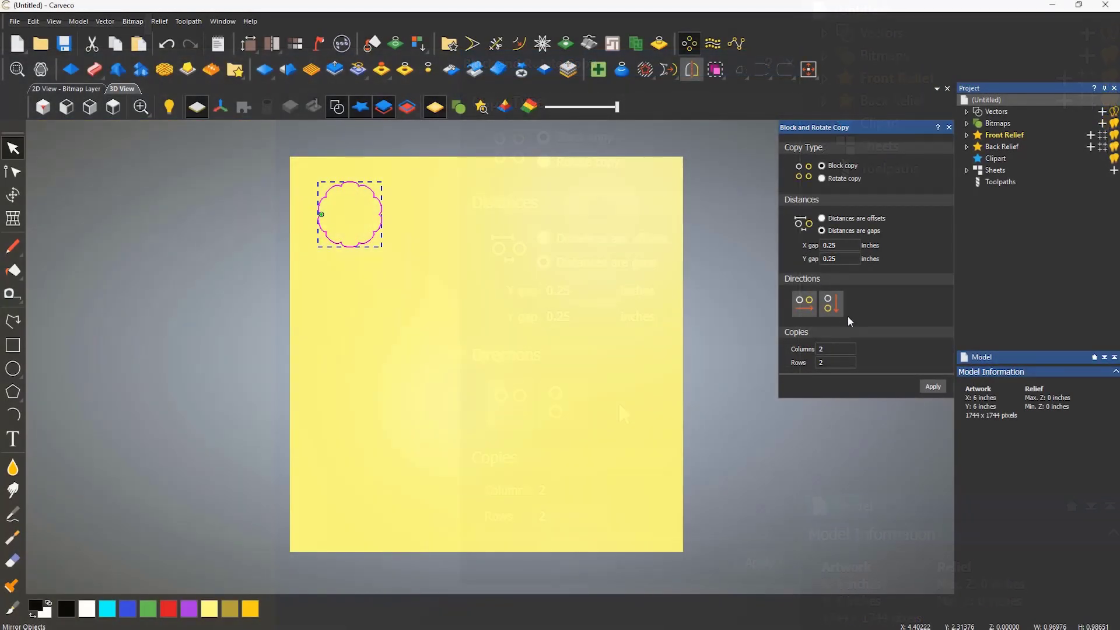
pyautogui.click(838, 348)
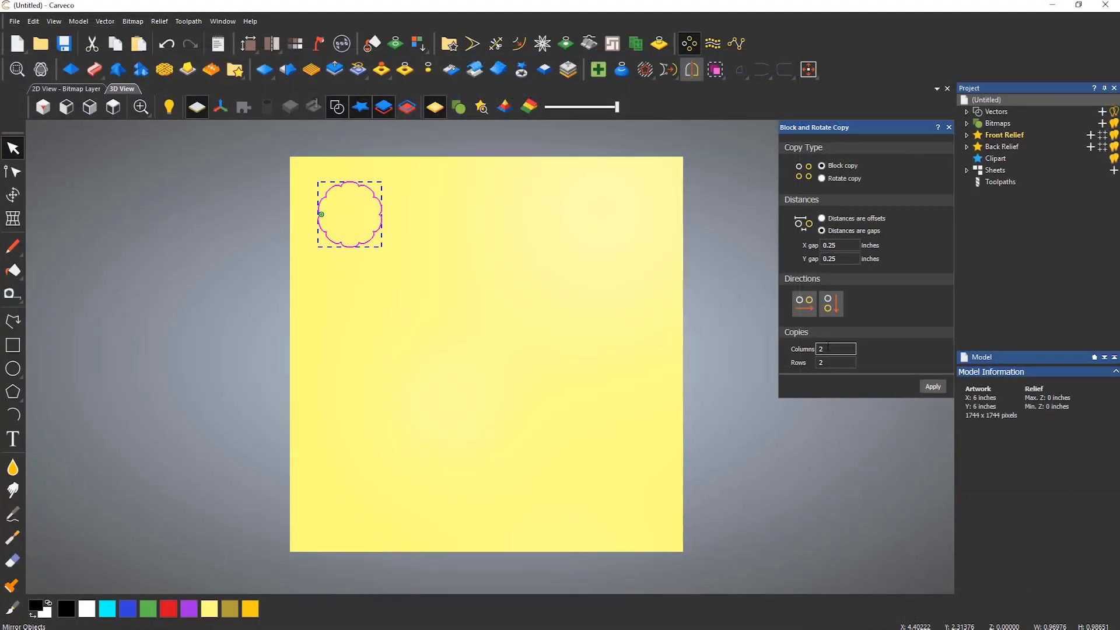
pyautogui.write('1')
pyautogui.press('Tab')
pyautogui.write('6')
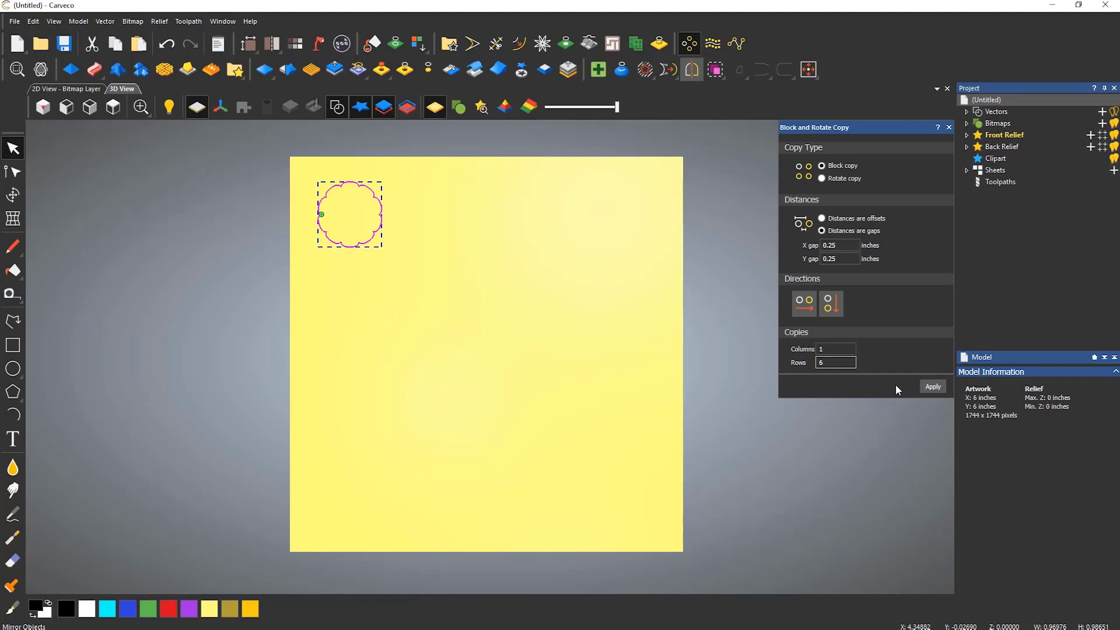
pyautogui.click(933, 387)
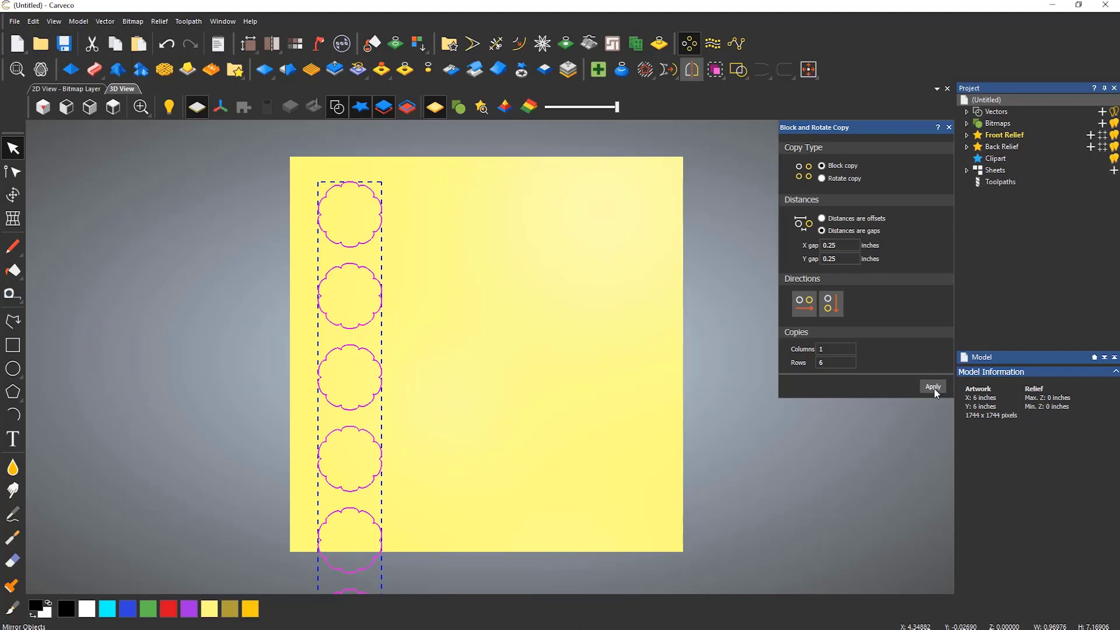
# Step: Repeat the column across into a six-by-six grid of flowers
pyautogui.click(829, 350)
pyautogui.write('6')
pyautogui.click(835, 362)
pyautogui.write('1')
pyautogui.click(928, 386)
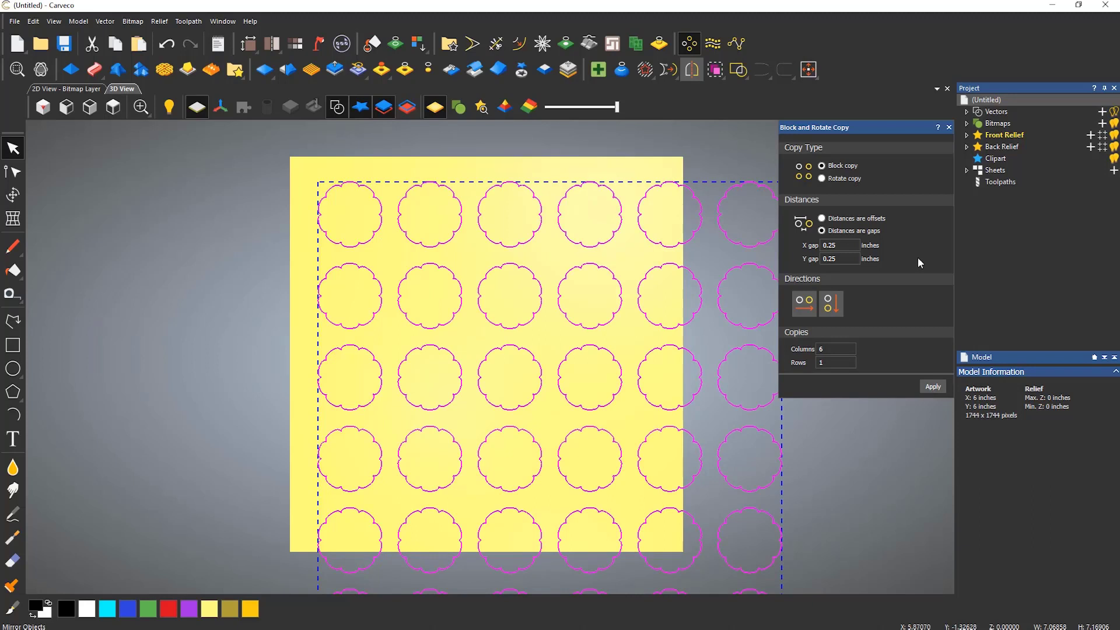
pyautogui.click(949, 127)
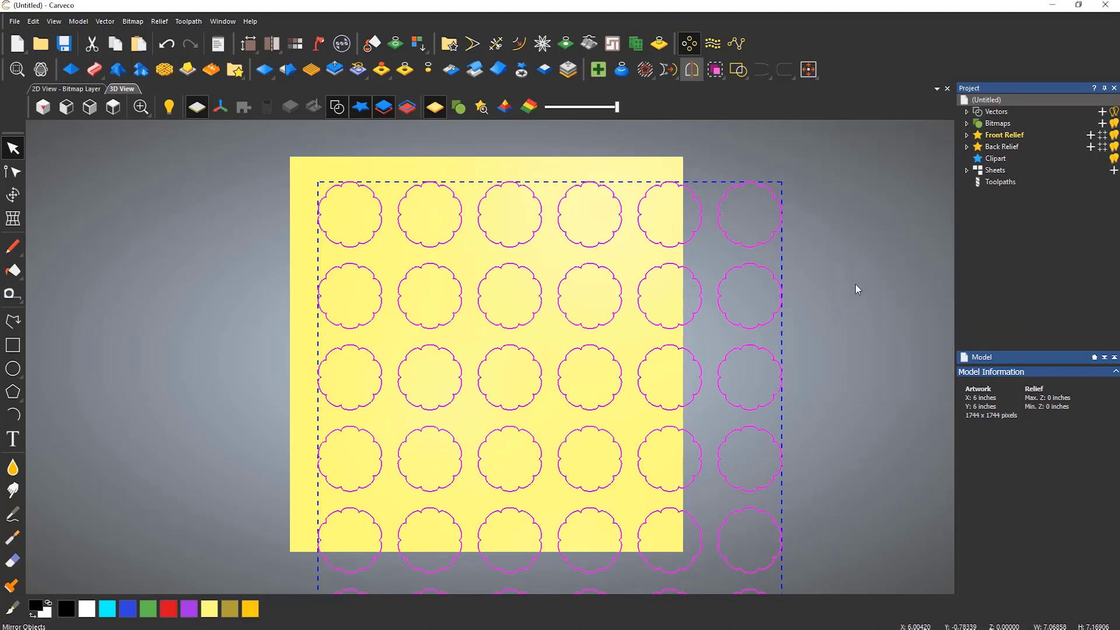
# Step: Deselect all the flowers in the grid
pyautogui.click(844, 329)
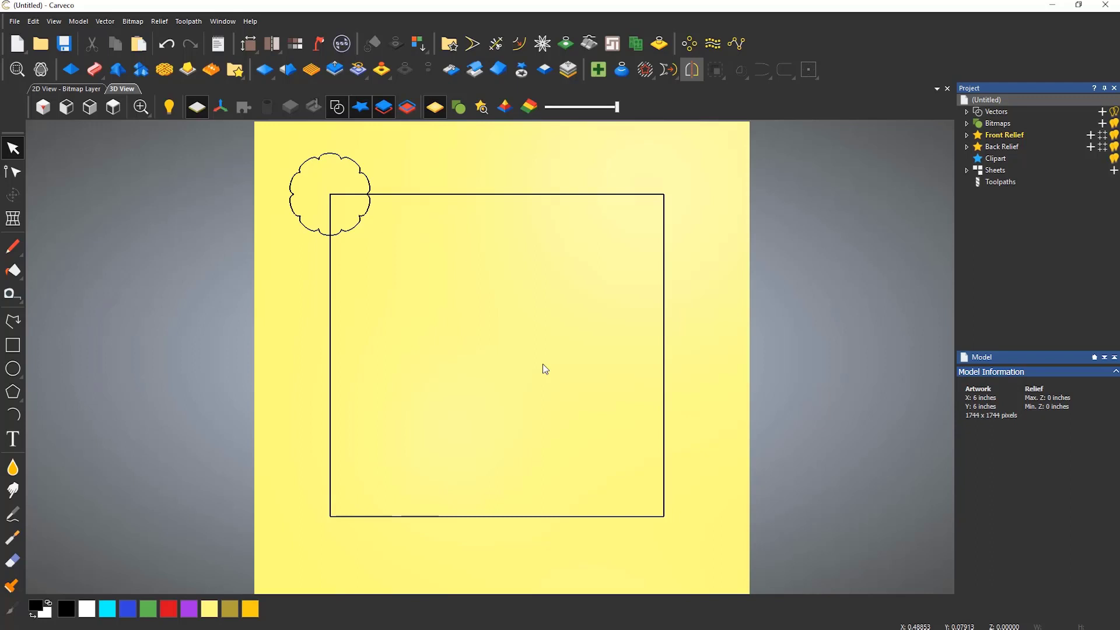
# Step: Start Paste Along a Curve with the flower as the object and the rectangle as the path
pyautogui.click(739, 46)
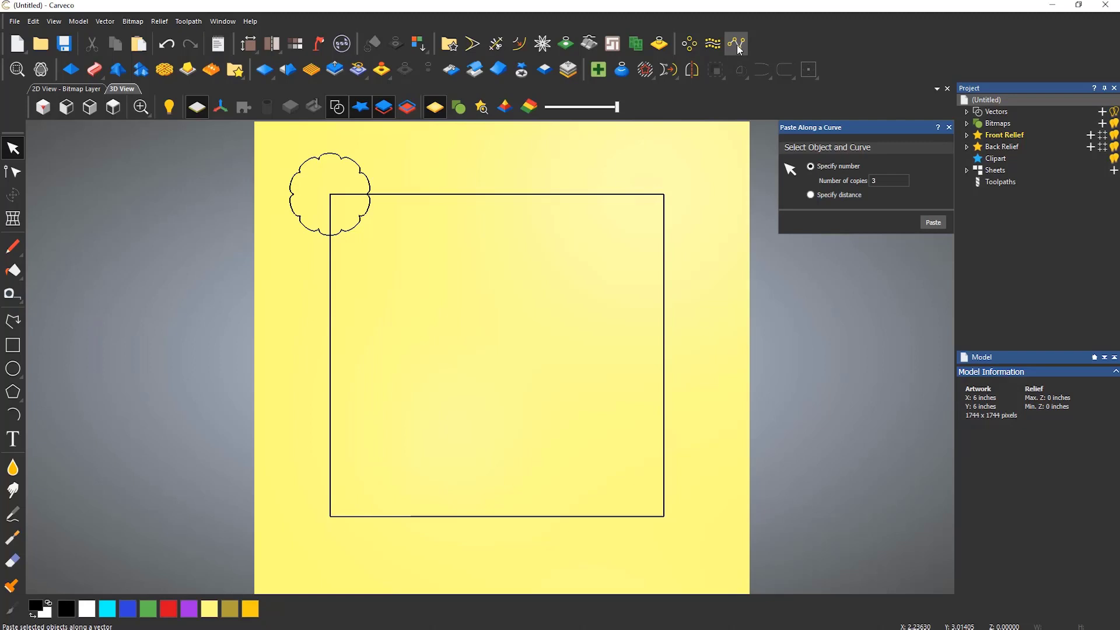
pyautogui.click(367, 182)
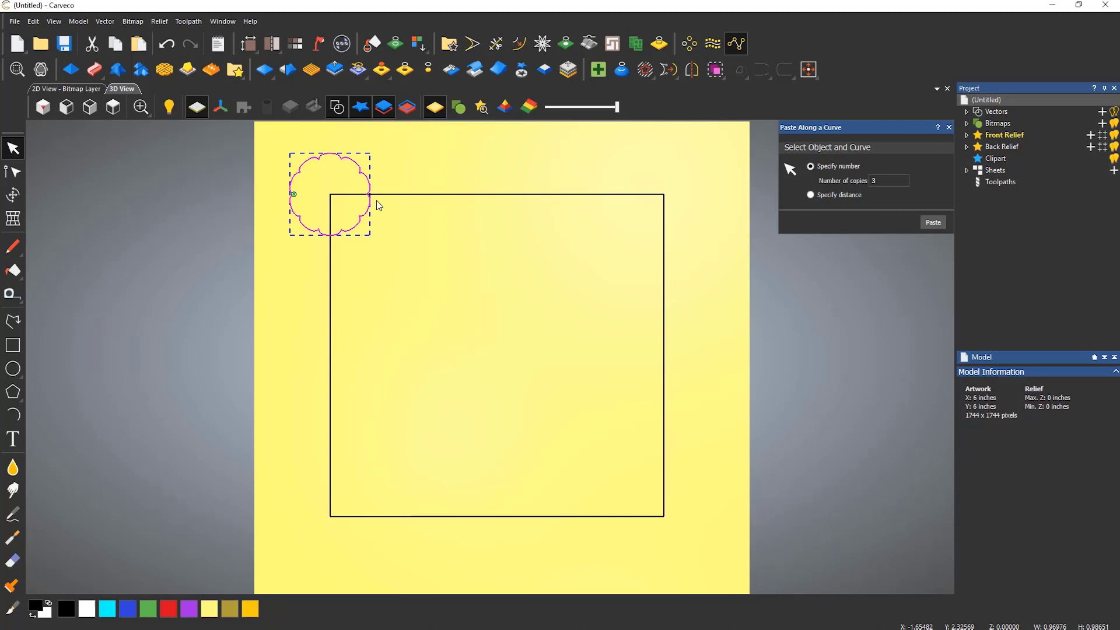
pyautogui.keyDown('shift'); pyautogui.click(433, 196); pyautogui.keyUp('shift')
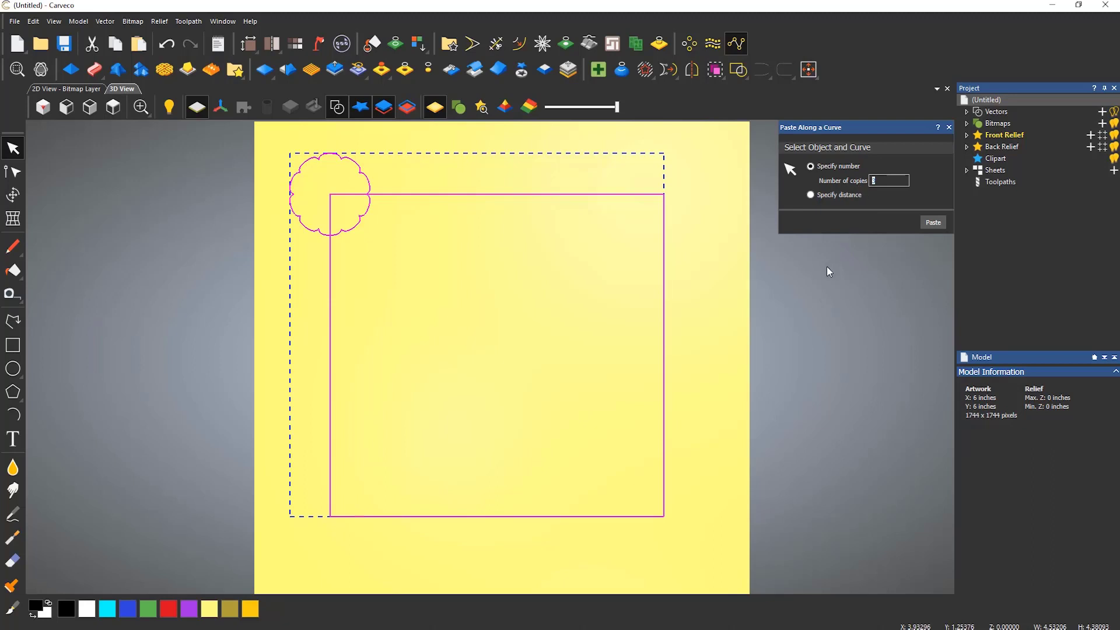
pyautogui.click(933, 222)
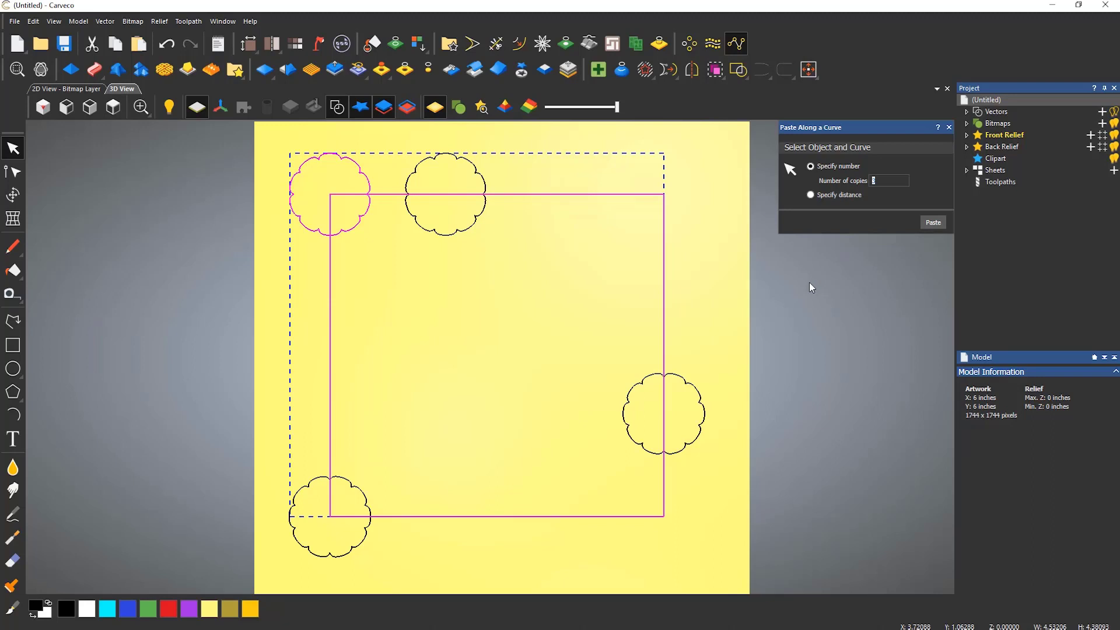
pyautogui.hotkey('ctrl', 'z')
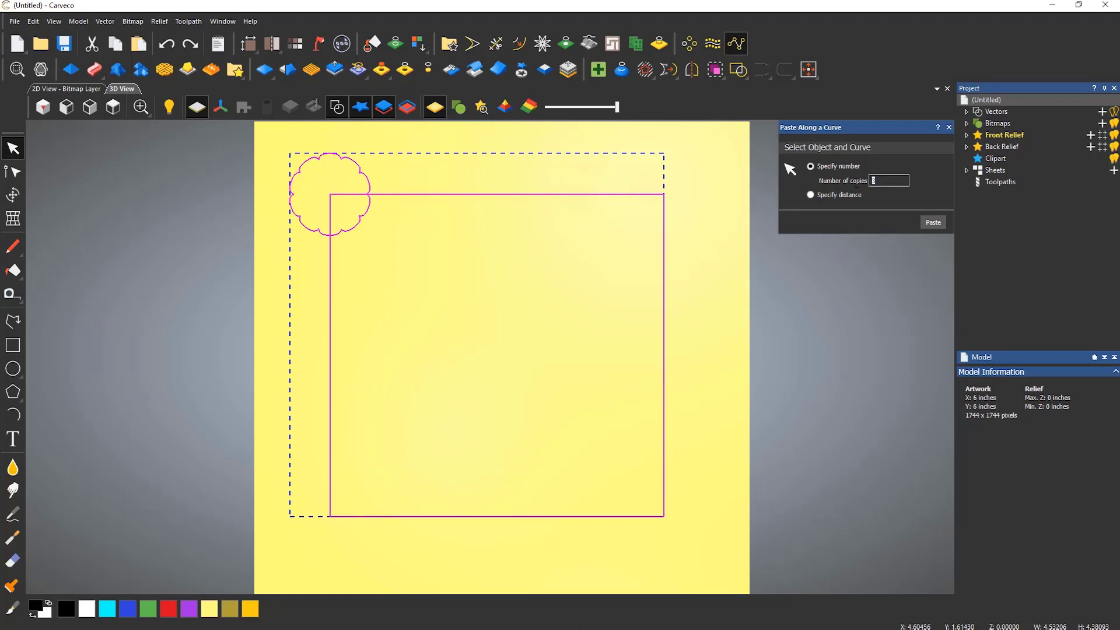
pyautogui.write('20')
pyautogui.click(933, 222)
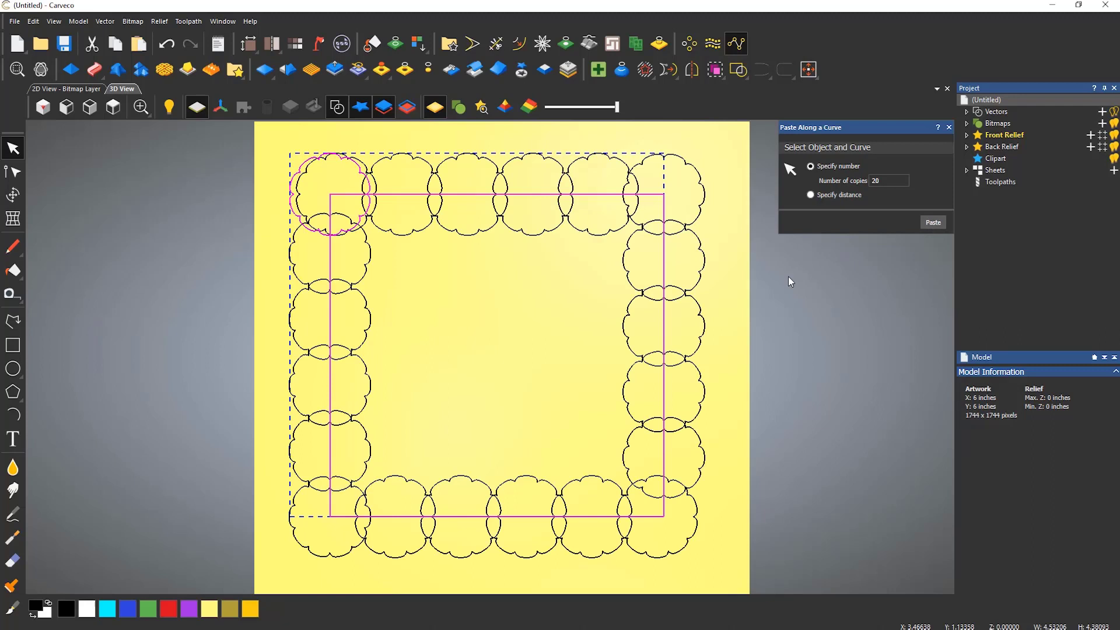
pyautogui.hotkey('ctrl', 'z')
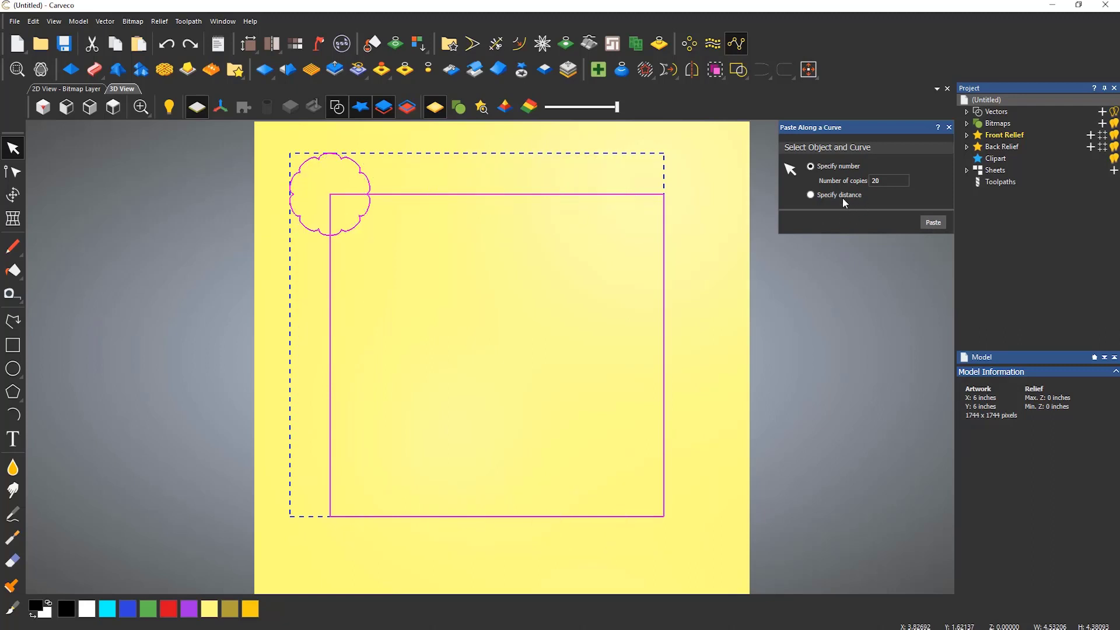
# Step: Paste flower copies along the rectangle using Specify distance of 1 inch between copies
pyautogui.click(810, 195)
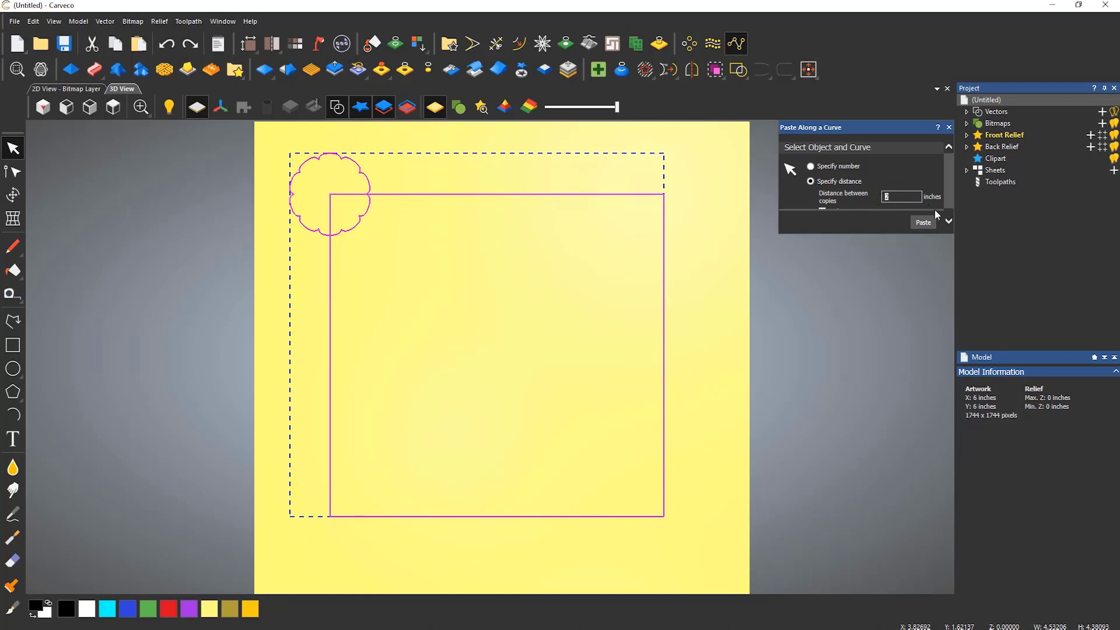
pyautogui.write('1')
pyautogui.click(926, 222)
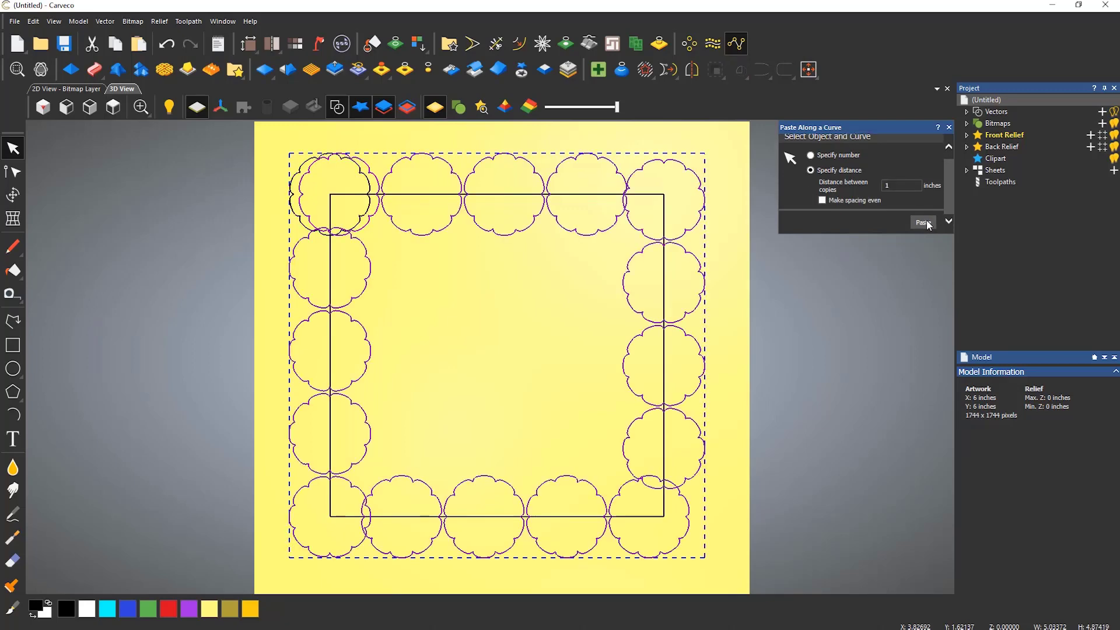